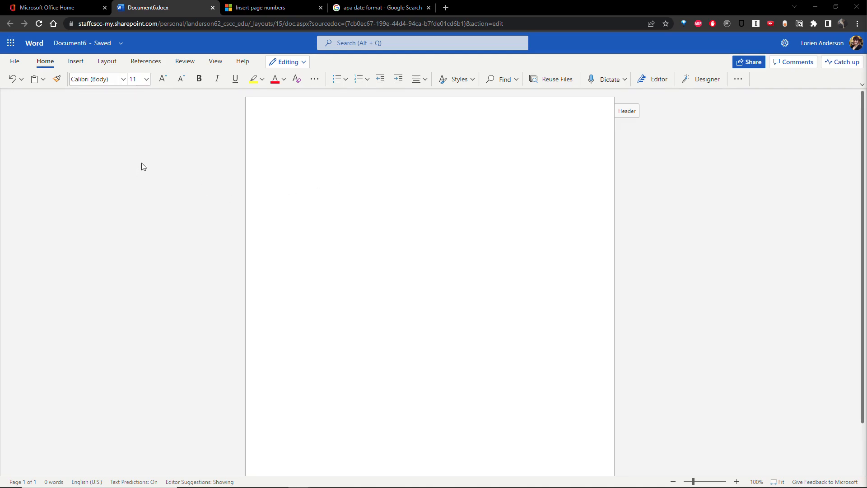
# Switch the ribbon to the Layout tab for the blank Document6.docx.
pyautogui.click(107, 64)
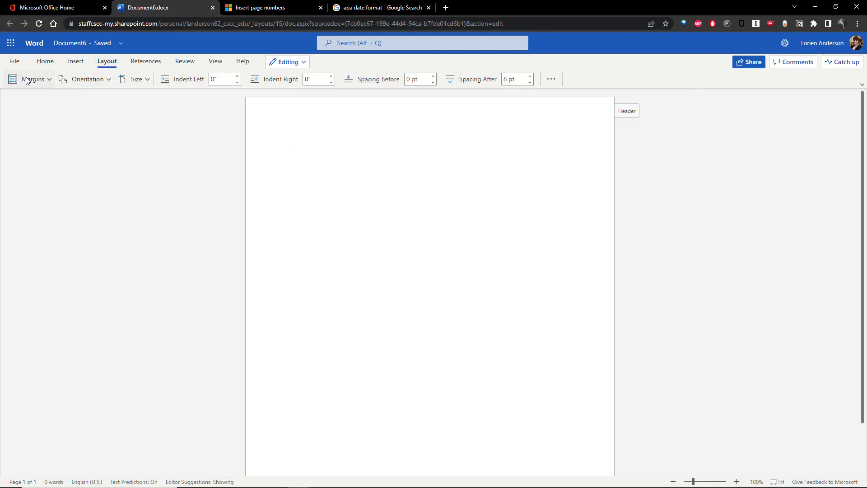
# Apply the Normal margin preset, giving 1-inch top, bottom, left and right margins.
pyautogui.click(49, 79)
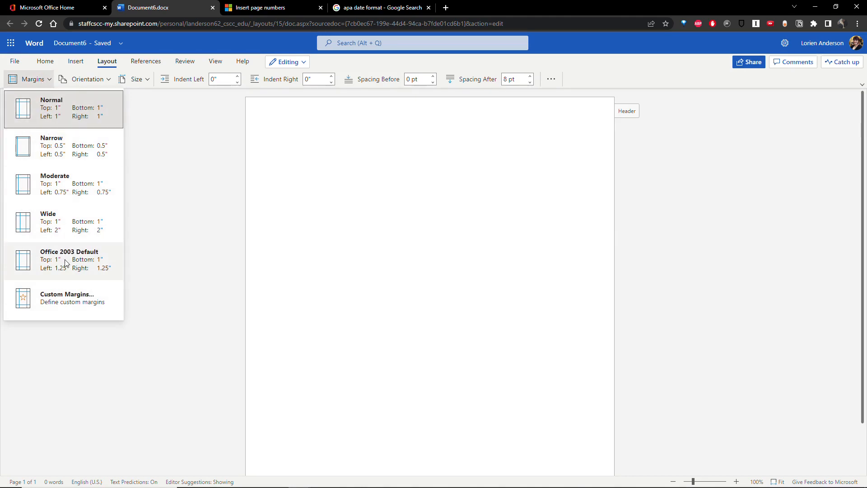
pyautogui.click(80, 110)
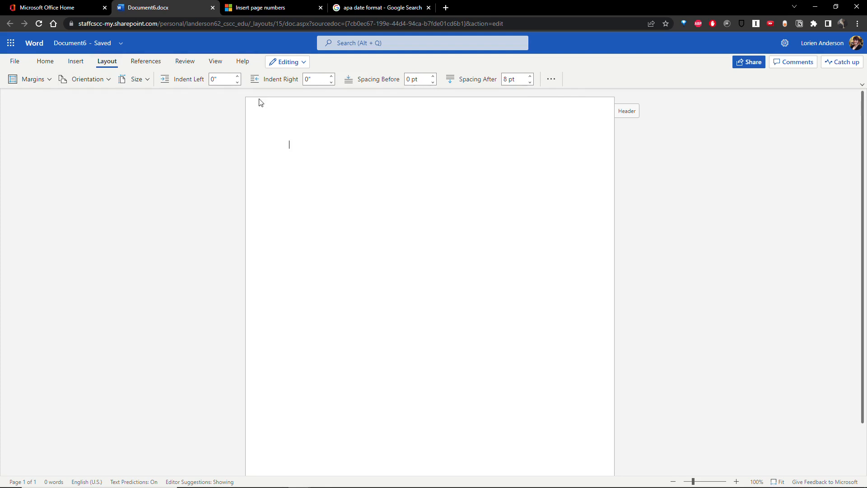
pyautogui.click(551, 80)
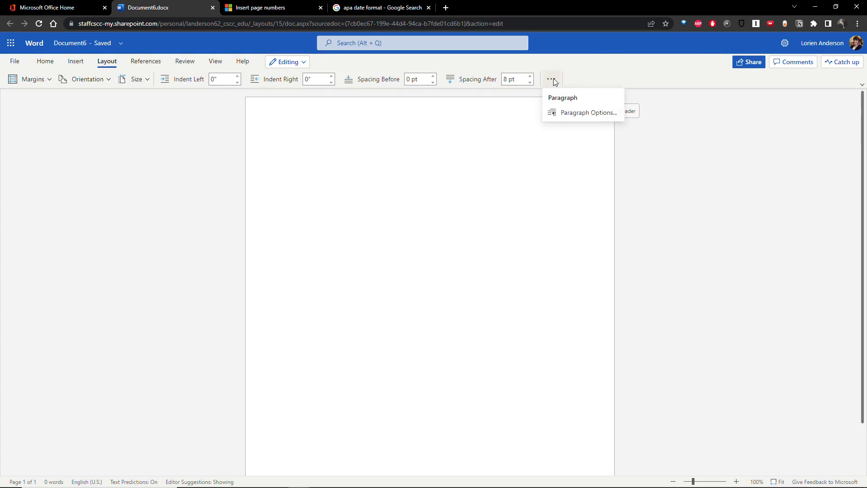
# Set line spacing to Double in the Paragraph dialog and confirm with OK.
pyautogui.click(578, 113)
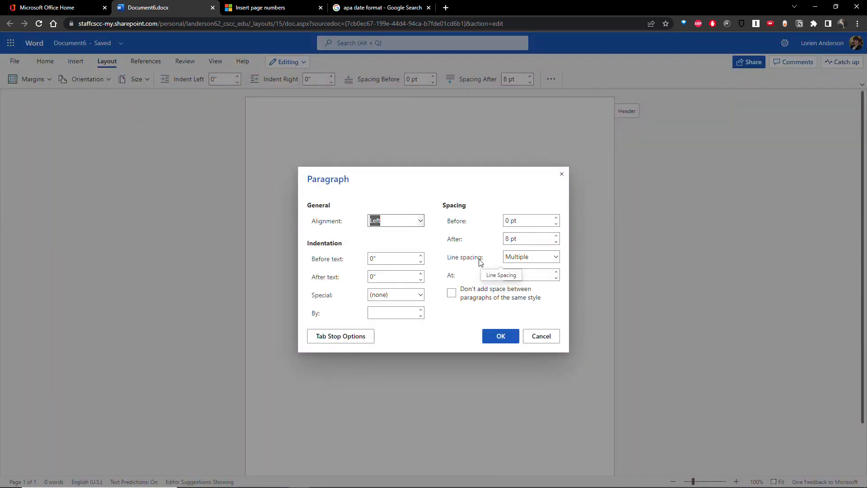
pyautogui.click(556, 257)
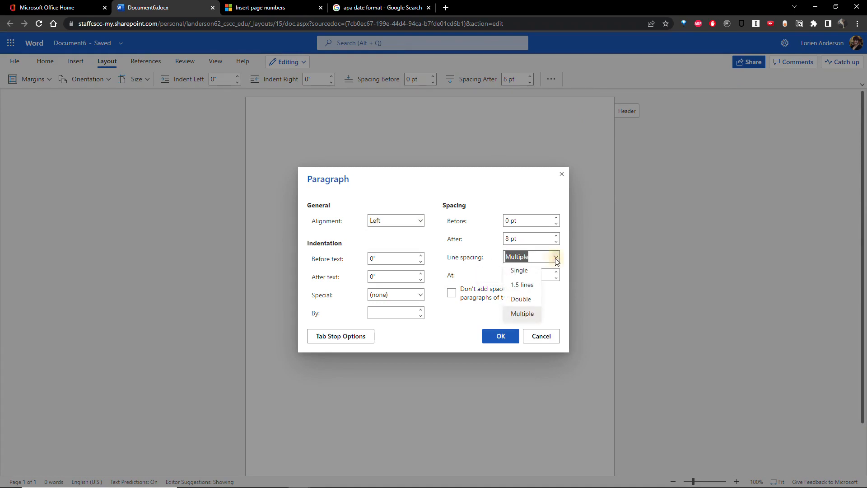
pyautogui.click(533, 299)
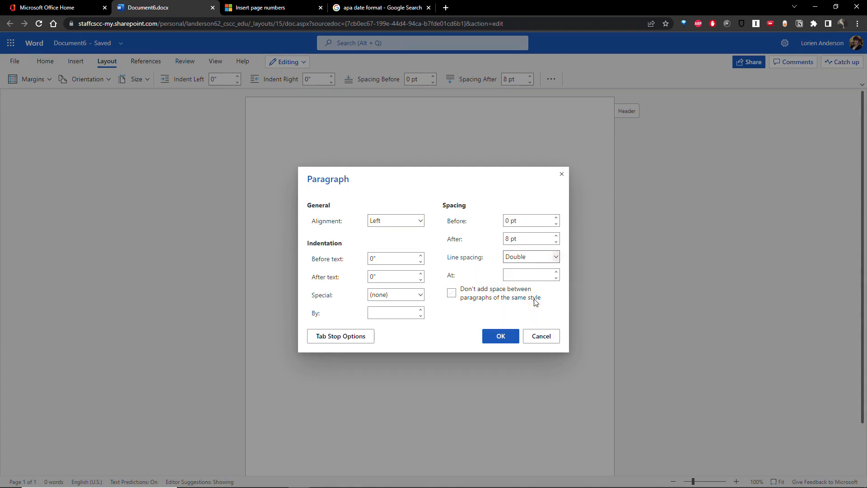
pyautogui.click(513, 336)
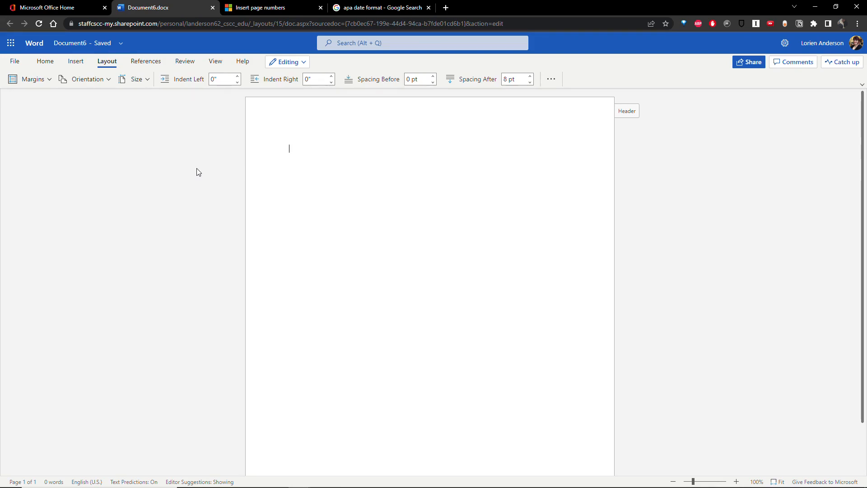
# Insert a top-right page number in the header, then return to the document body.
pyautogui.click(71, 64)
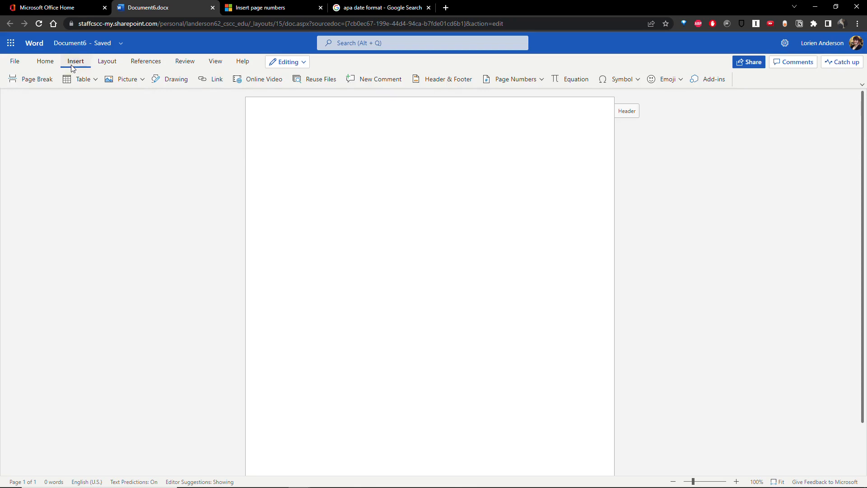
pyautogui.click(542, 79)
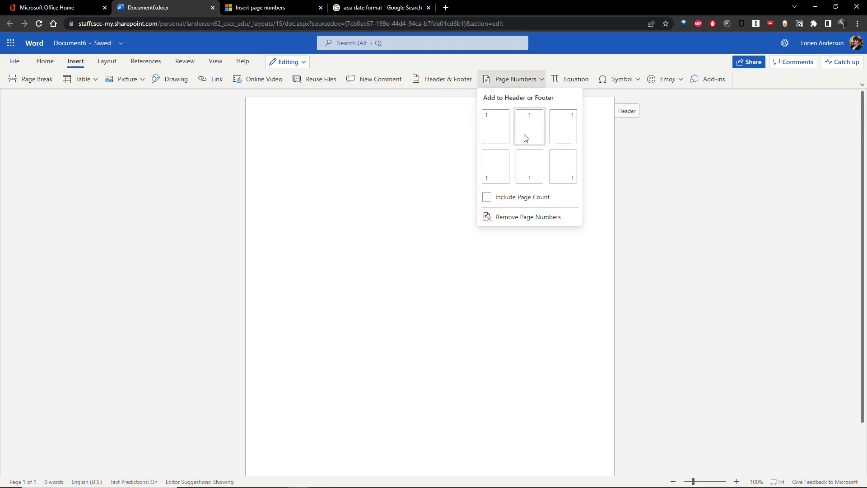
pyautogui.click(563, 130)
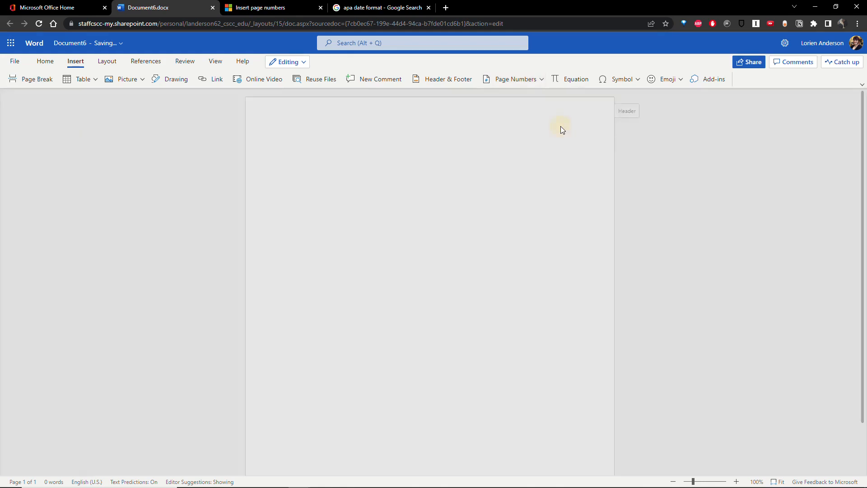
pyautogui.click(694, 194)
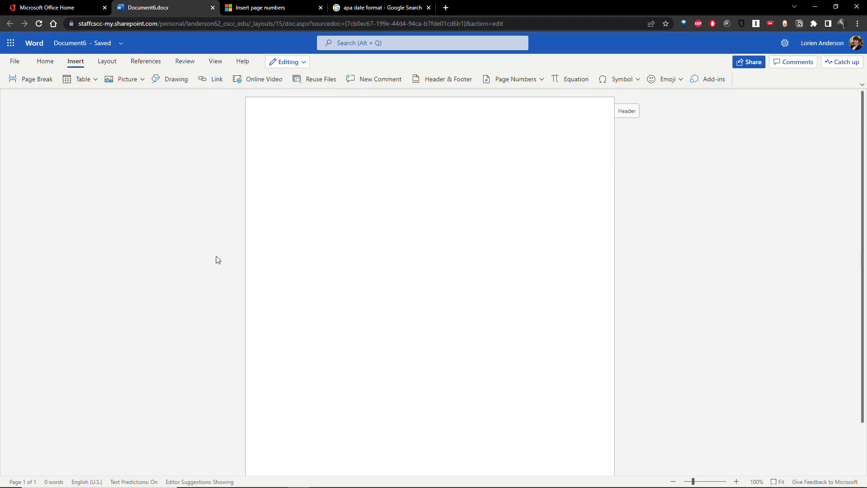
# Center-align the first page's text and turn on Bold for the upcoming title.
pyautogui.click(116, 64)
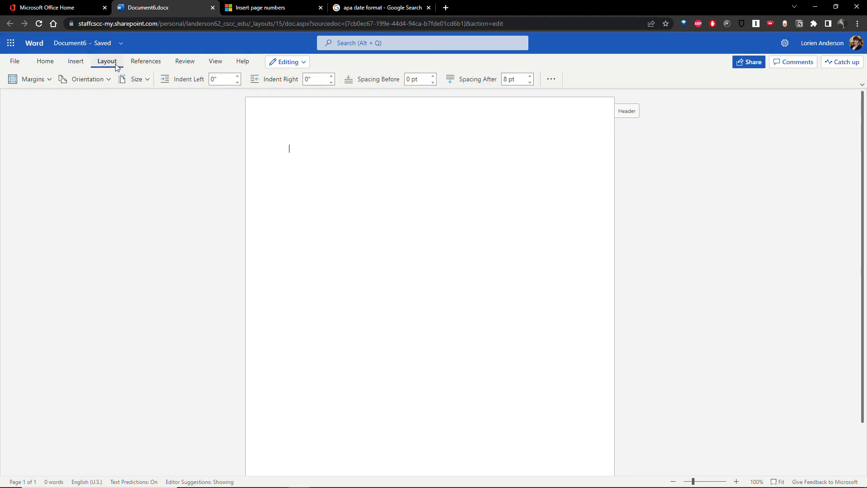
pyautogui.click(44, 62)
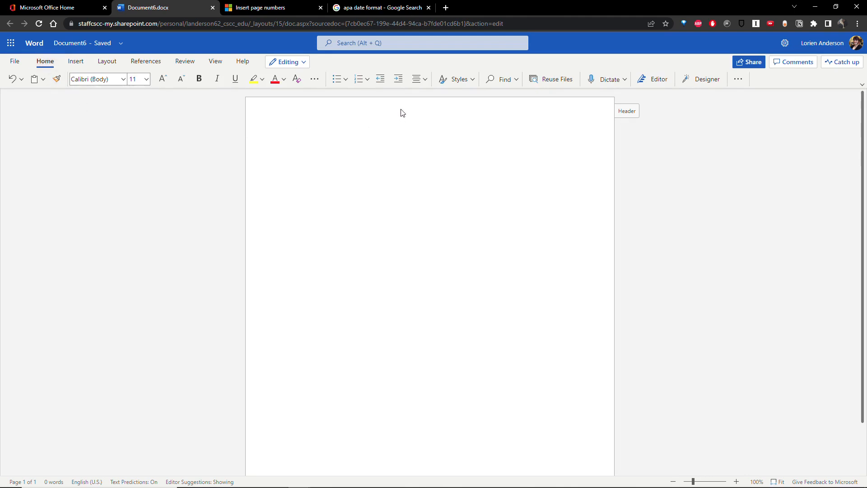
pyautogui.click(425, 81)
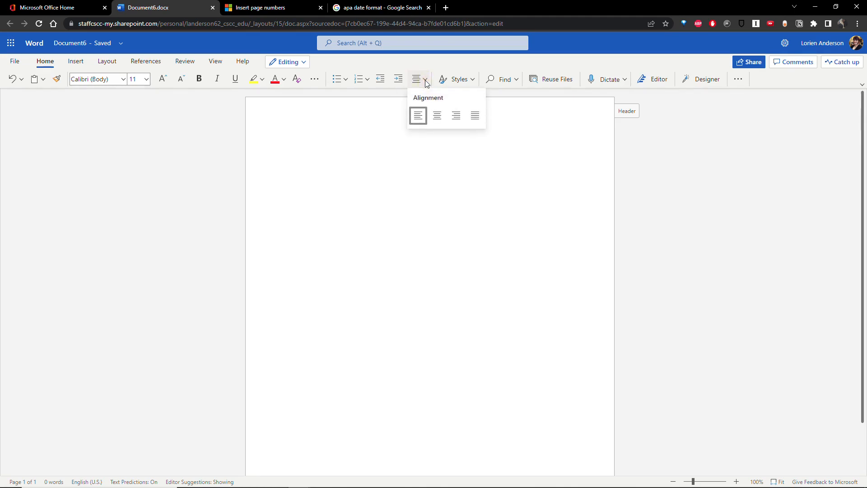
pyautogui.click(437, 118)
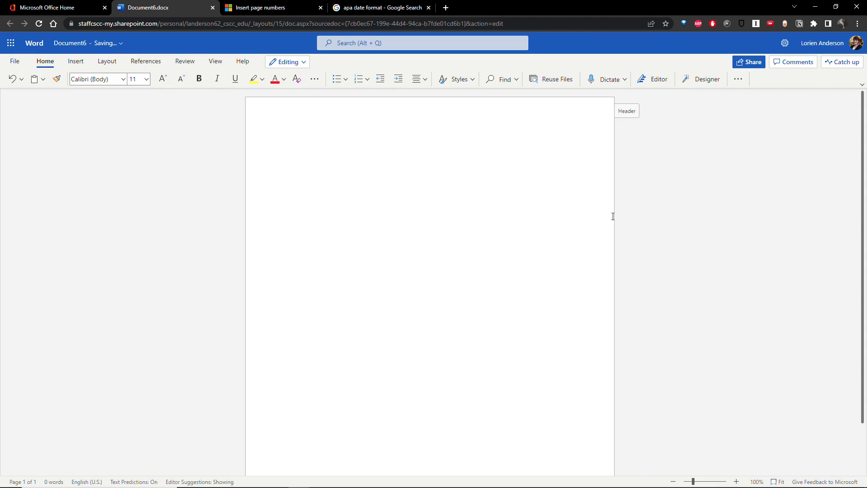
pyautogui.click(198, 81)
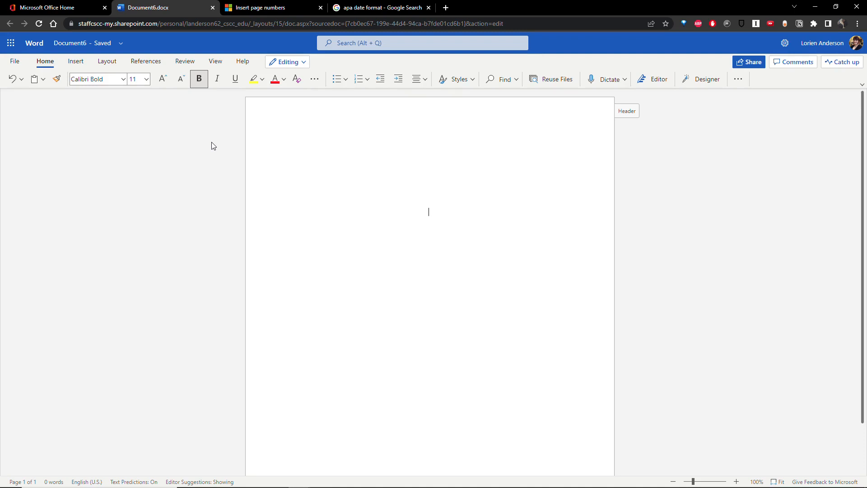
# Type bold 'Example Title', then the unbolded author's name and 'Department of English, Columbus State Community College'.
pyautogui.write('Example Title')
pyautogui.press('Return')
pyautogui.click(199, 79)
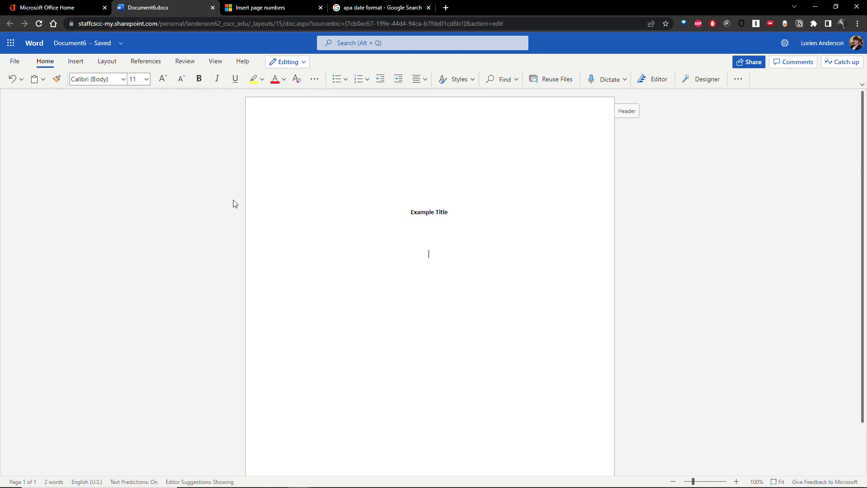
pyautogui.scroll(-1, 195, 171)
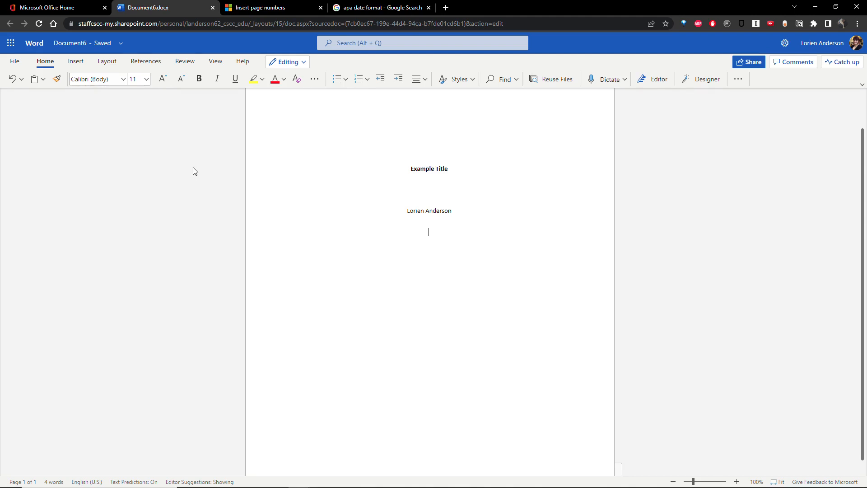
pyautogui.write('Department of En')
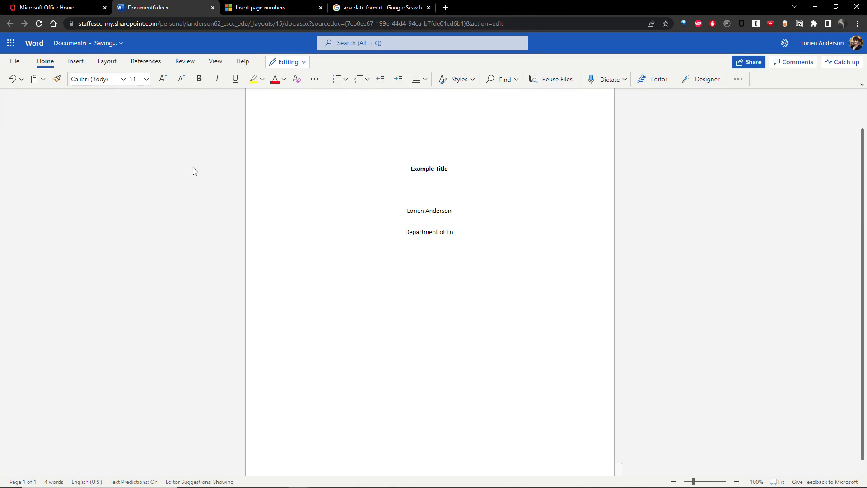
pyautogui.write('glish, Columbus State ')
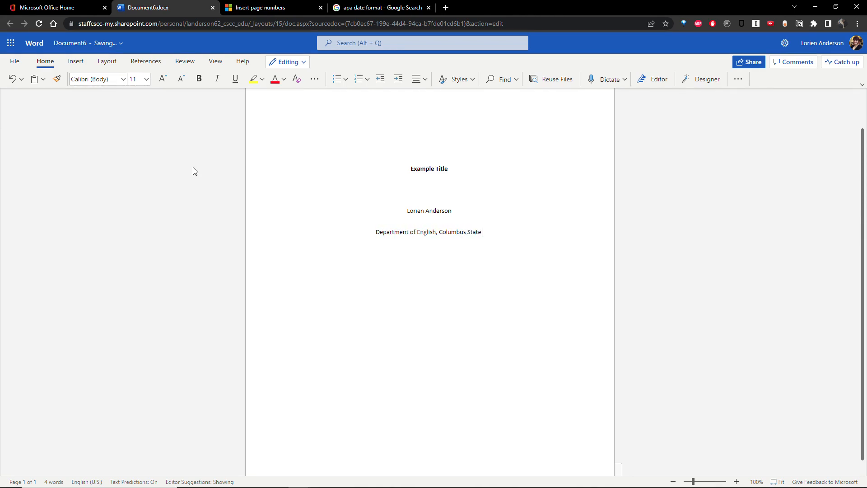
pyautogui.write('Community College')
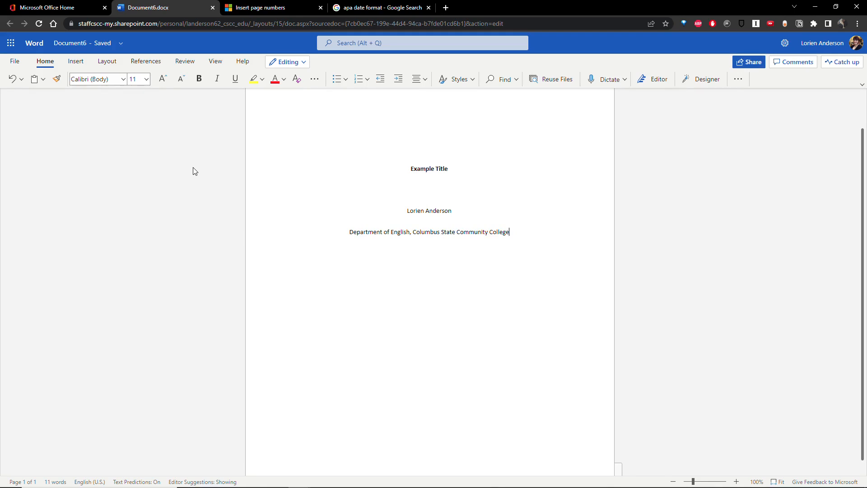
# Add 'ENGL 1100', the instructor's name and 'July 25, 2022' on separate lines, continuing onto page 2.
pyautogui.press('Return')
pyautogui.write('ENGL 1100 Dr. Smith')
pyautogui.press('Return')
pyautogui.moveTo(254, 487)
pyautogui.write('July 25, 2022')
pyautogui.press('Return')
pyautogui.press('Return')
pyautogui.press('Return')
pyautogui.press('Return')
pyautogui.press('Return')
pyautogui.press('Return')
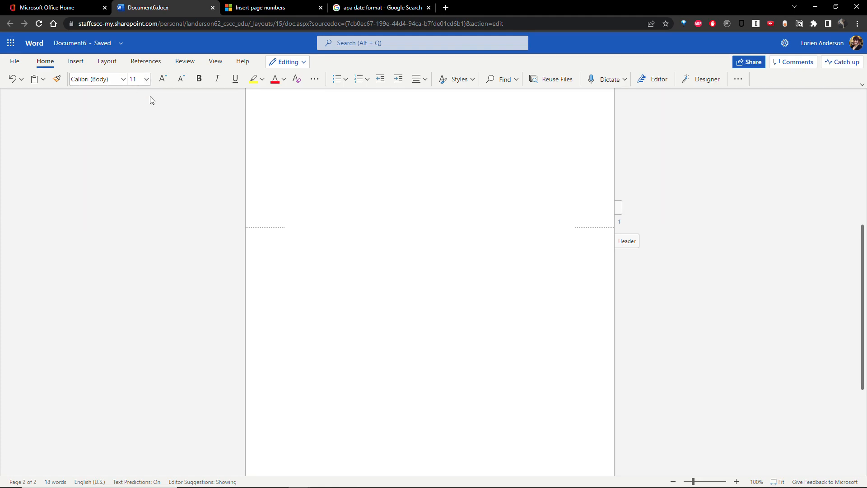
# Left-align page 2, type 'Start typing your paper here.', and add lines until page 3 begins.
pyautogui.click(426, 79)
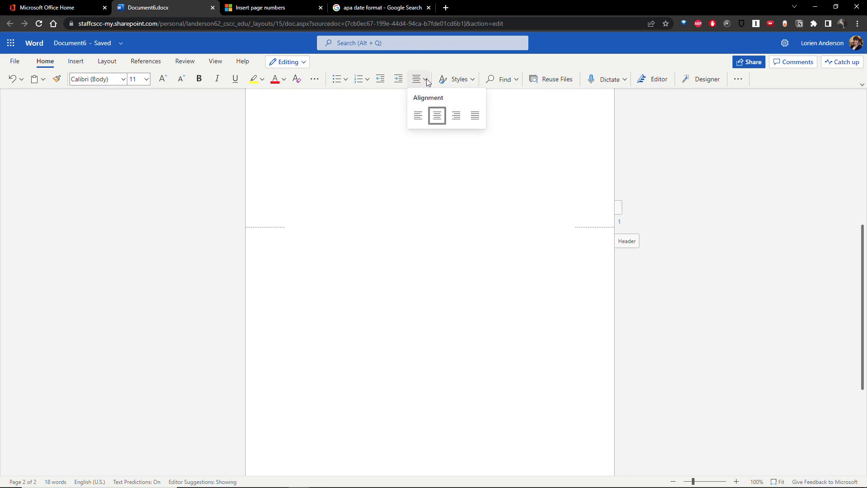
pyautogui.click(419, 116)
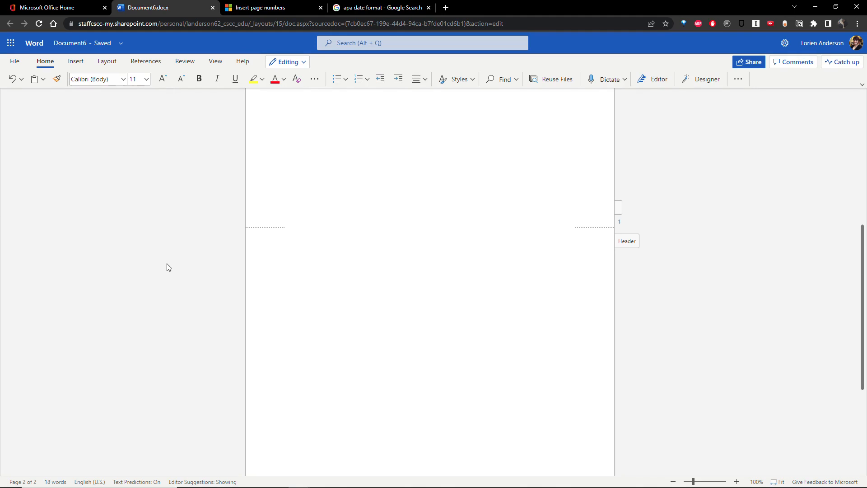
pyautogui.write('Start typing your paper here.')
pyautogui.scroll(-2, 164, 267)
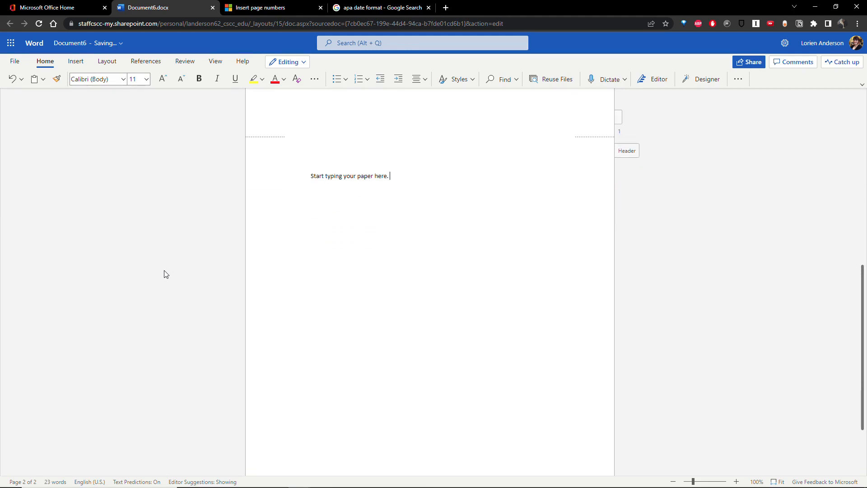
pyautogui.press('Return')
pyautogui.press('Return')
pyautogui.press('Return')
pyautogui.press('Return')
pyautogui.press('Return')
pyautogui.press('Return')
pyautogui.press('Return')
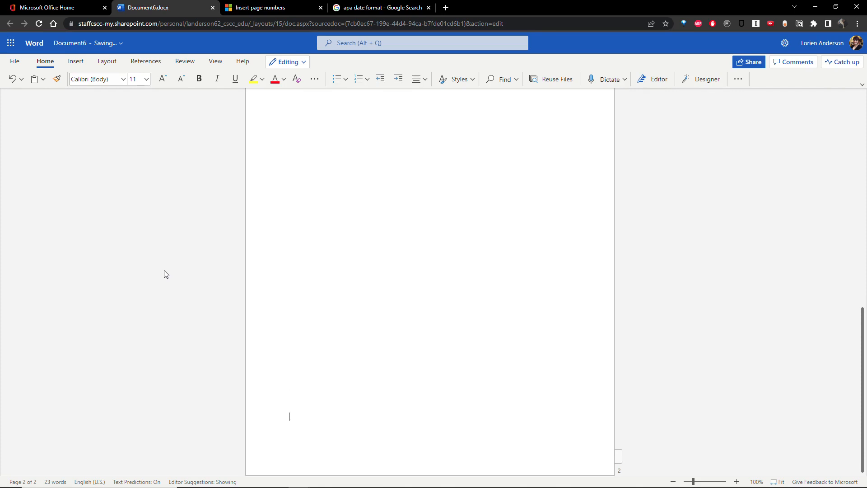
pyautogui.press('Return')
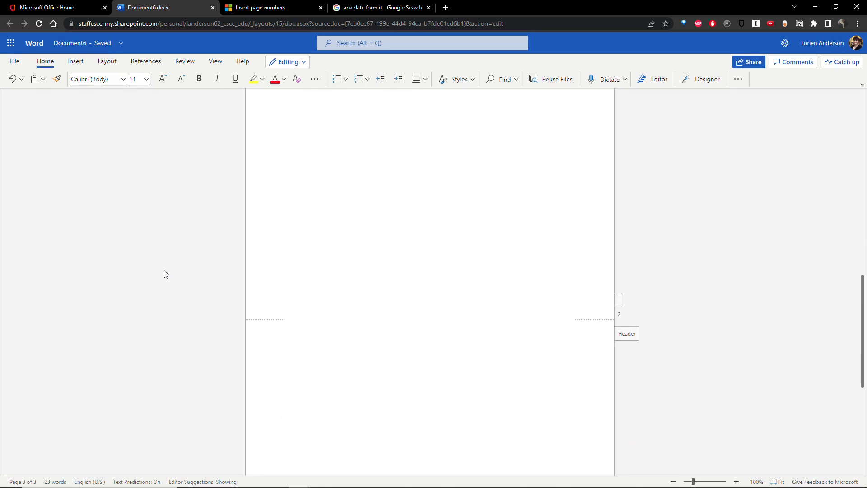
pyautogui.scroll(-2, 164, 275)
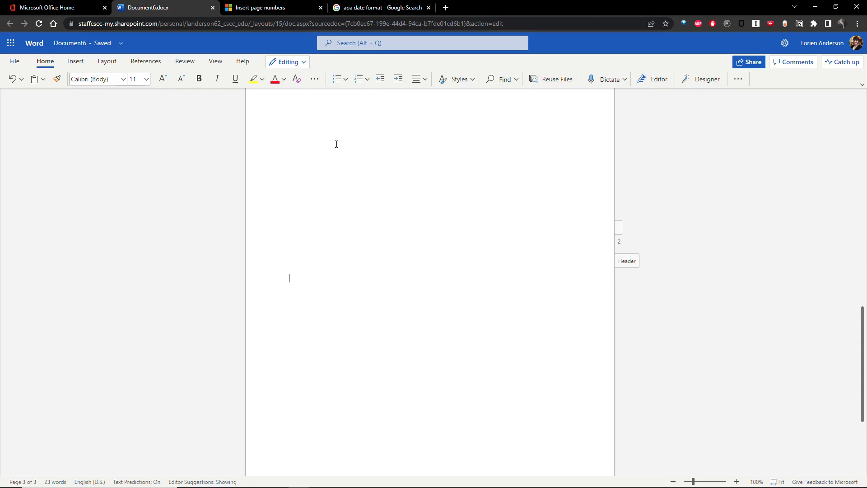
# Type a centered 'References' heading on the first line of page 3.
pyautogui.scroll(10, 356, 205)
pyautogui.scroll(-2, 353, 212)
pyautogui.scroll(-6, 398, 194)
pyautogui.press('BackSpace')
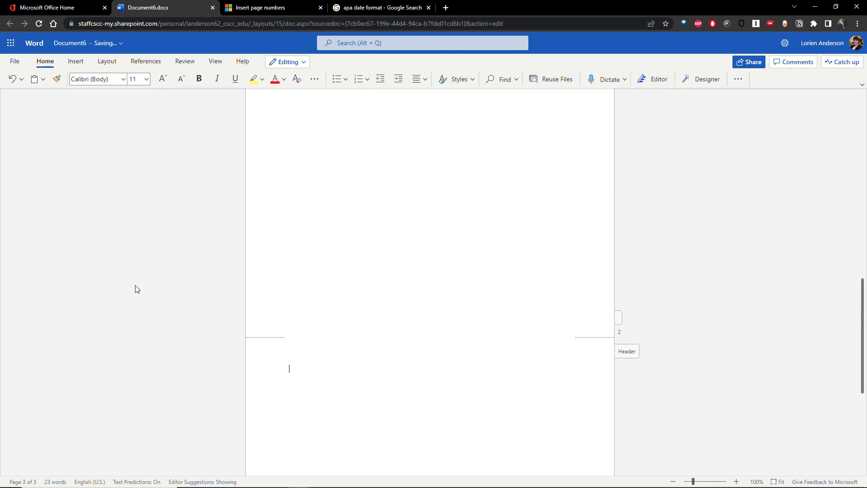
pyautogui.scroll(-2, 108, 259)
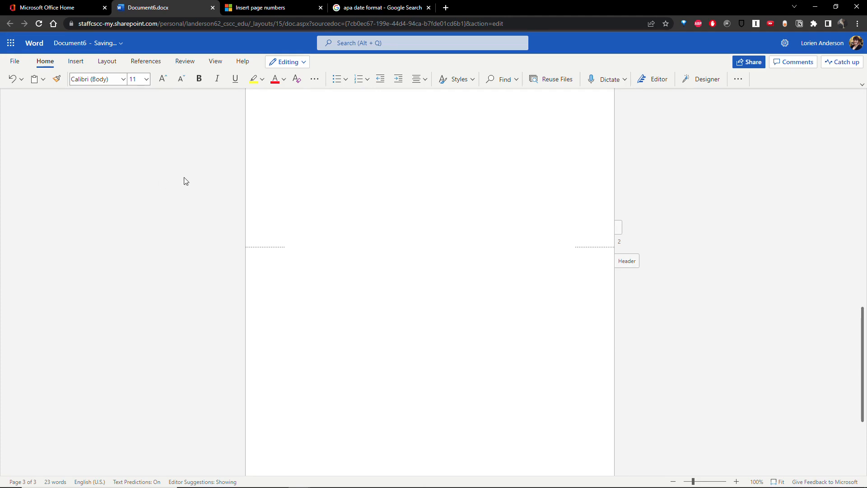
pyautogui.click(424, 81)
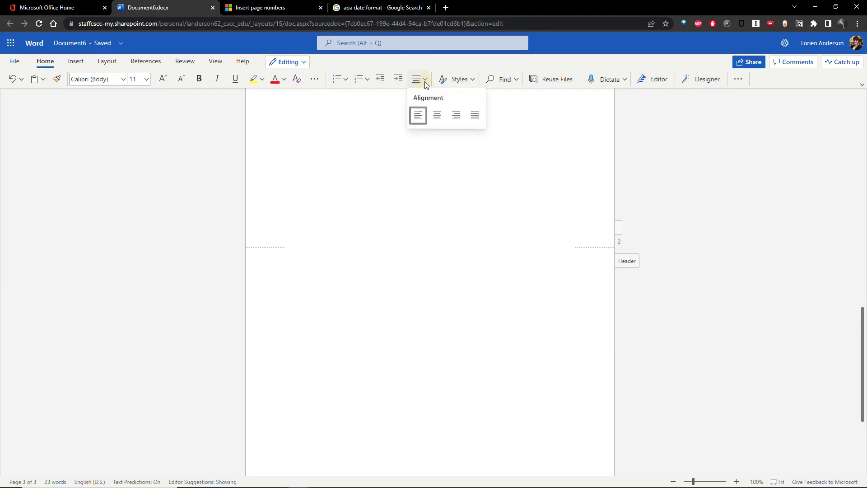
pyautogui.click(438, 115)
pyautogui.write('References')
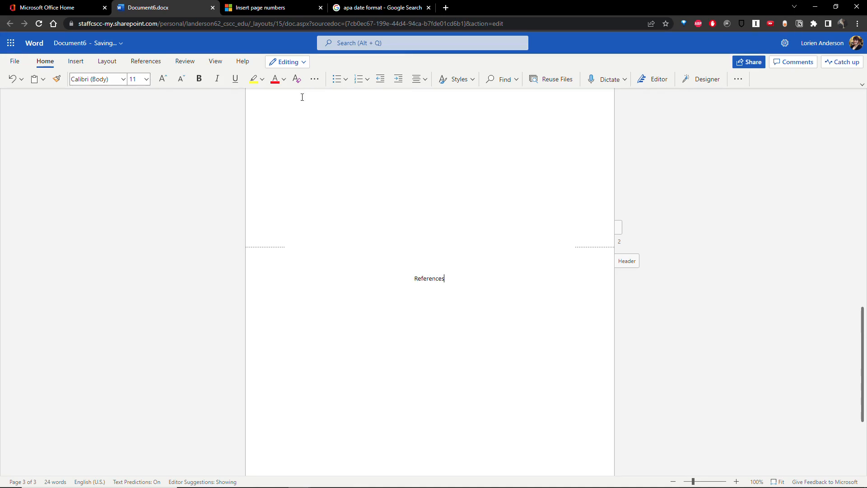
pyautogui.press('Return')
# Left-align the empty line beneath the References heading.
pyautogui.click(424, 83)
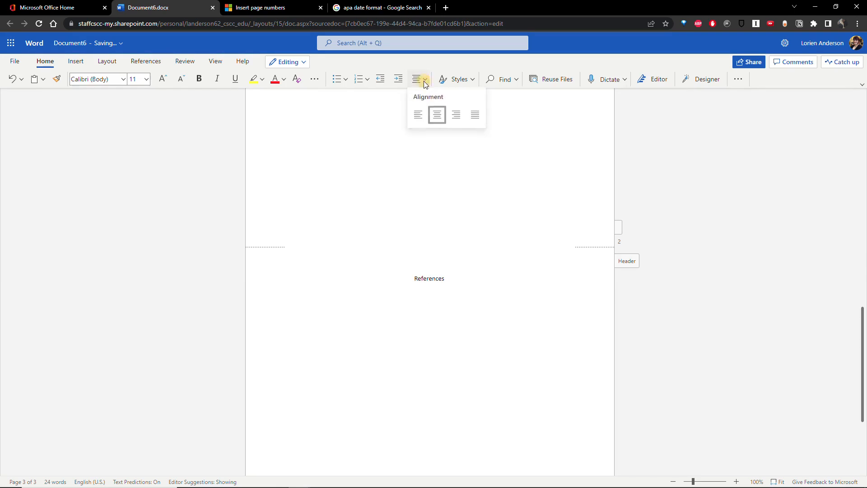
pyautogui.click(420, 121)
pyautogui.scroll(-3, 158, 187)
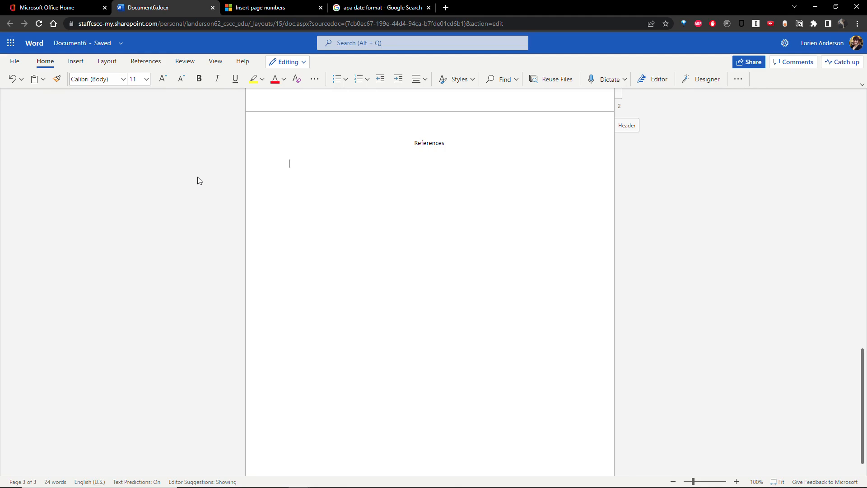
# Paste the copied 2022 Generations COVID-19 mental health citation beneath References.
pyautogui.write('Ramos, K. (2022). Mental Health Impacts of the COVID-19 Pandemic. Generations, 46(1), 1–8.')
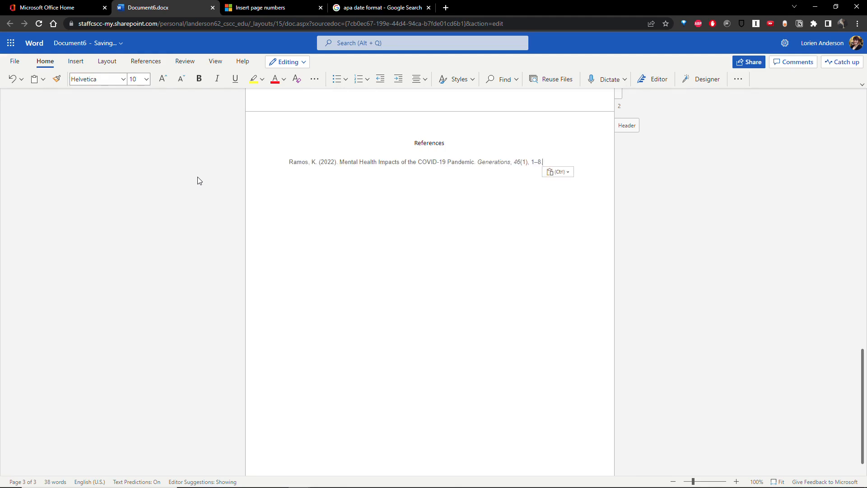
pyautogui.rightClick(316, 180)
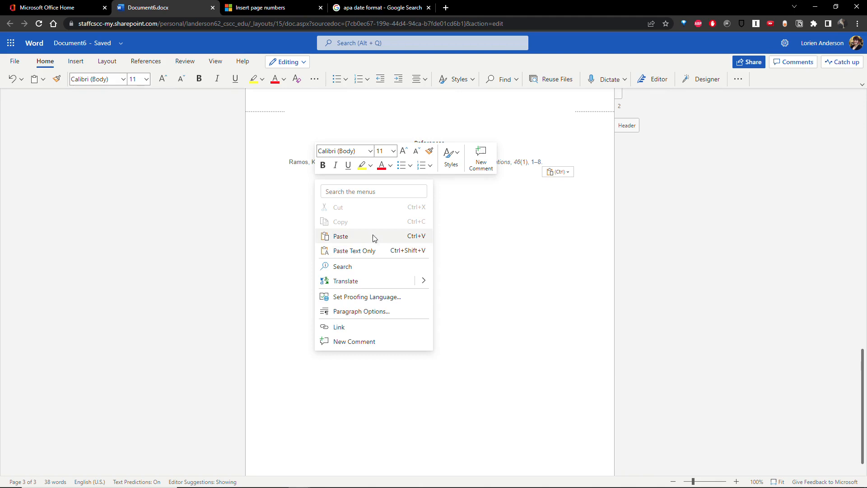
pyautogui.click(553, 233)
# Compare the citation's Helvetica font with the page 2 text's Calibri, leaving fonts unchanged.
pyautogui.click(547, 161)
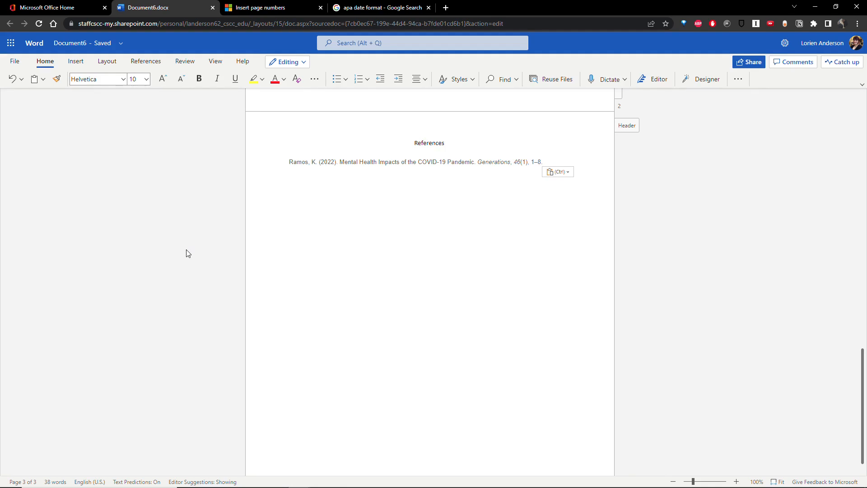
pyautogui.rightClick(498, 165)
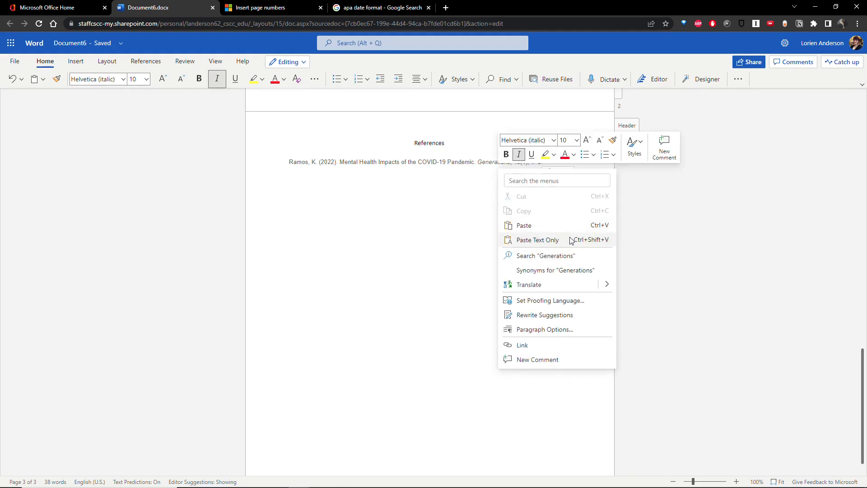
pyautogui.click(436, 224)
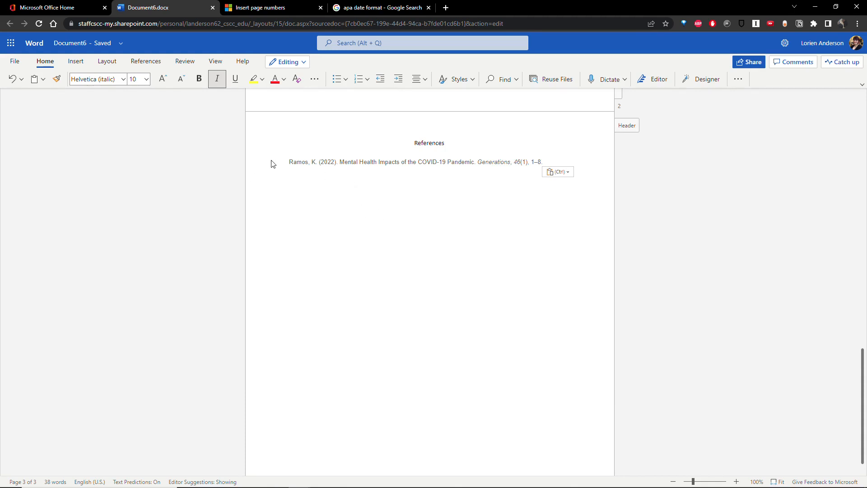
pyautogui.scroll(15, 269, 165)
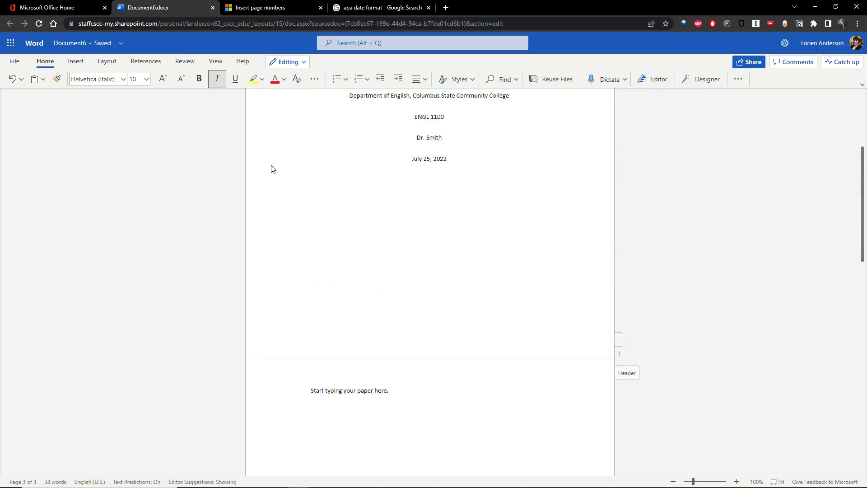
pyautogui.click(353, 420)
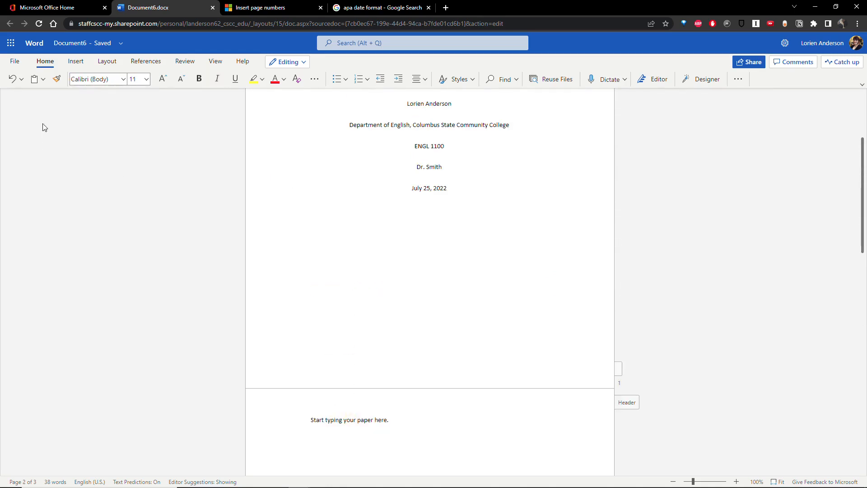
pyautogui.scroll(-15, 150, 236)
pyautogui.click(381, 252)
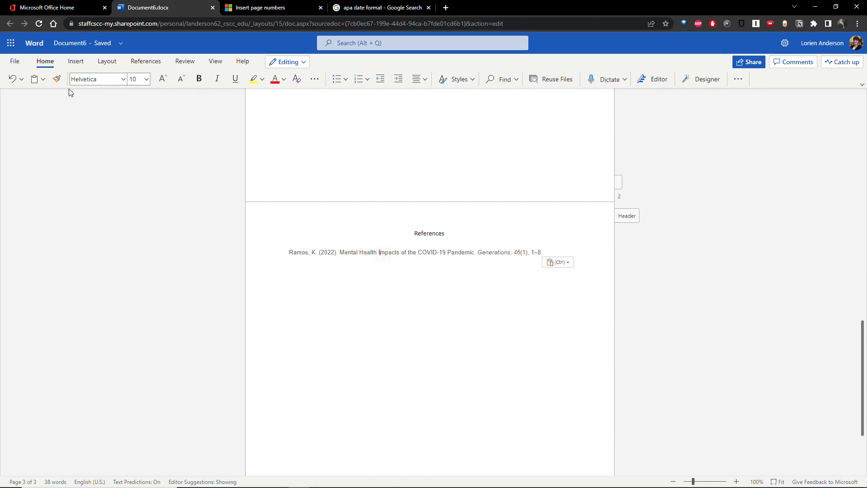
pyautogui.click(123, 80)
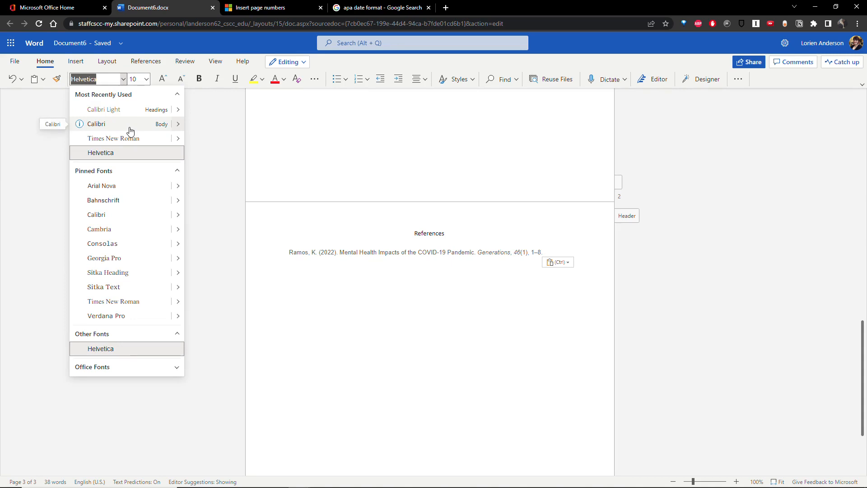
pyautogui.click(481, 240)
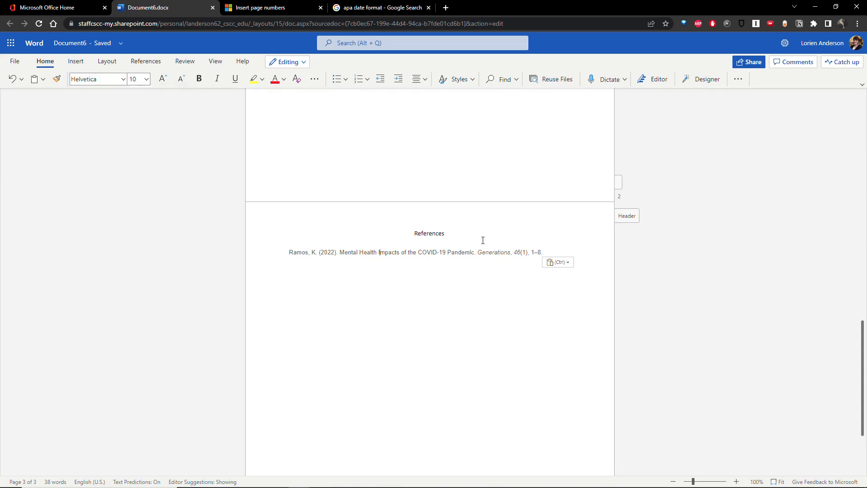
# Set the Ramos citation's font to Calibri, size 11.
pyautogui.moveTo(558, 252); pyautogui.dragTo(287, 260)
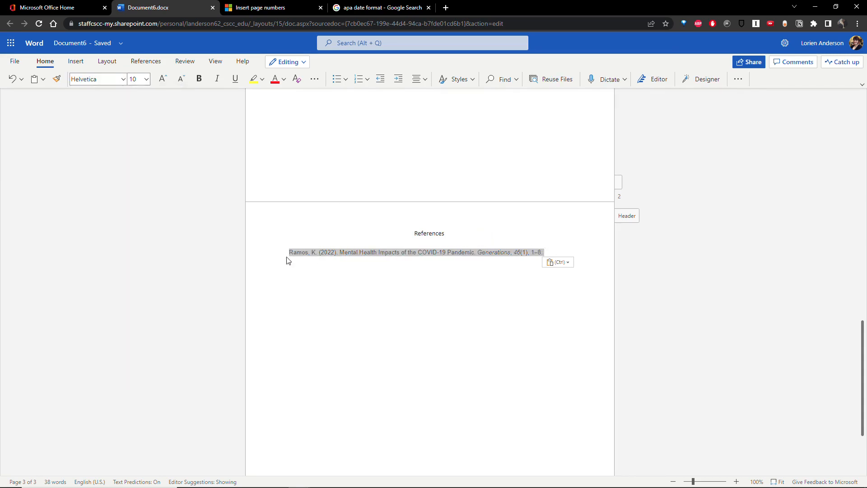
pyautogui.click(125, 79)
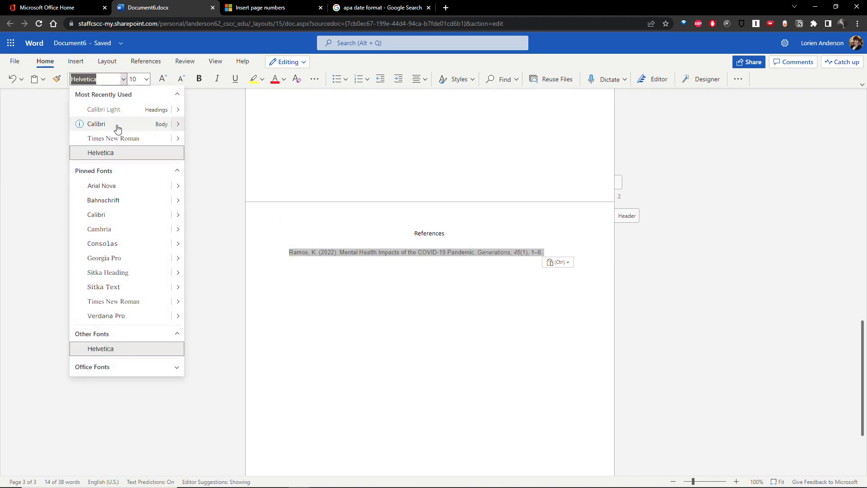
pyautogui.click(105, 129)
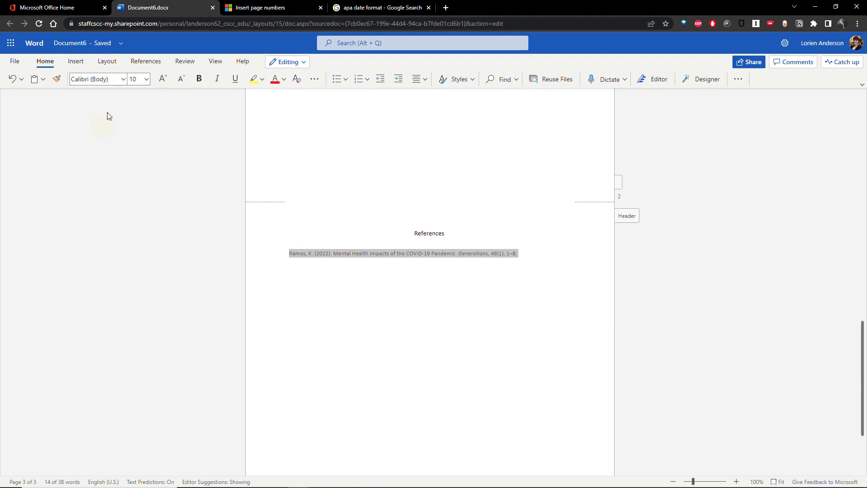
pyautogui.click(147, 79)
pyautogui.click(141, 136)
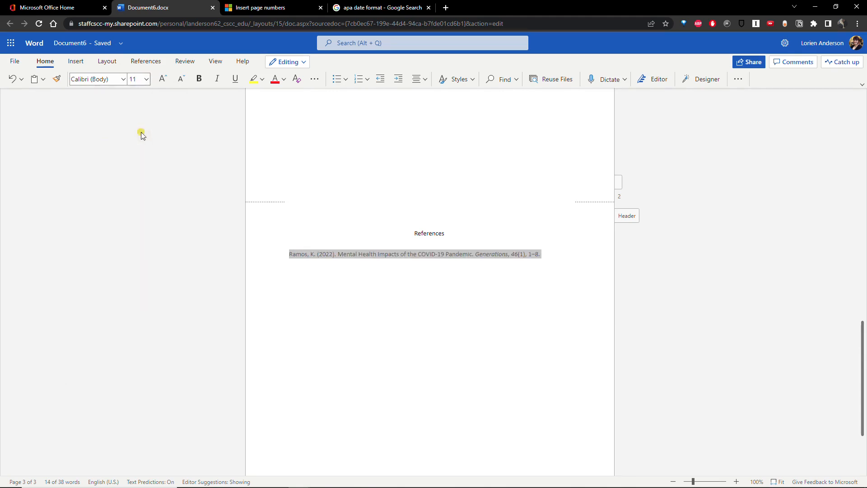
pyautogui.click(554, 255)
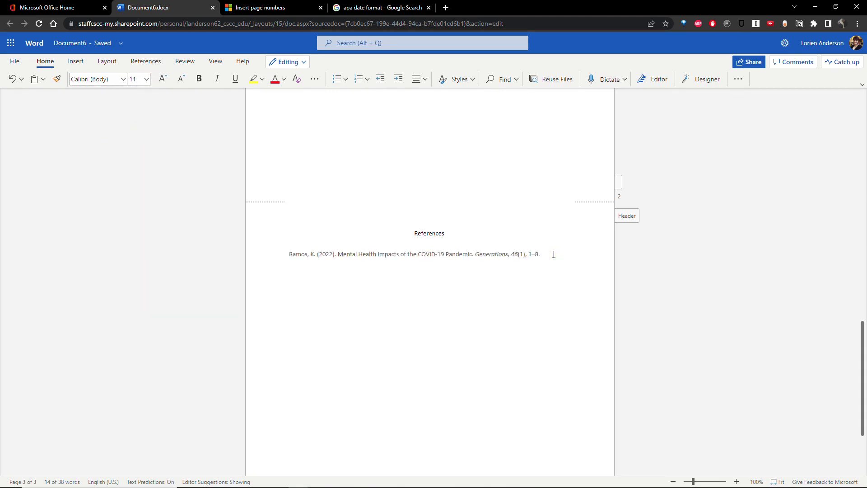
# Change the Ramos reference text to Automatic (black) colour and start a new line below it.
pyautogui.moveTo(545, 254); pyautogui.dragTo(279, 263)
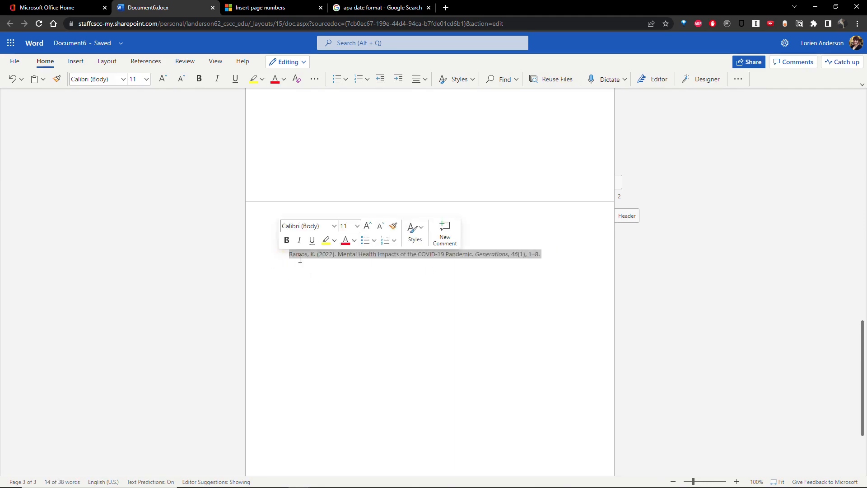
pyautogui.click(354, 243)
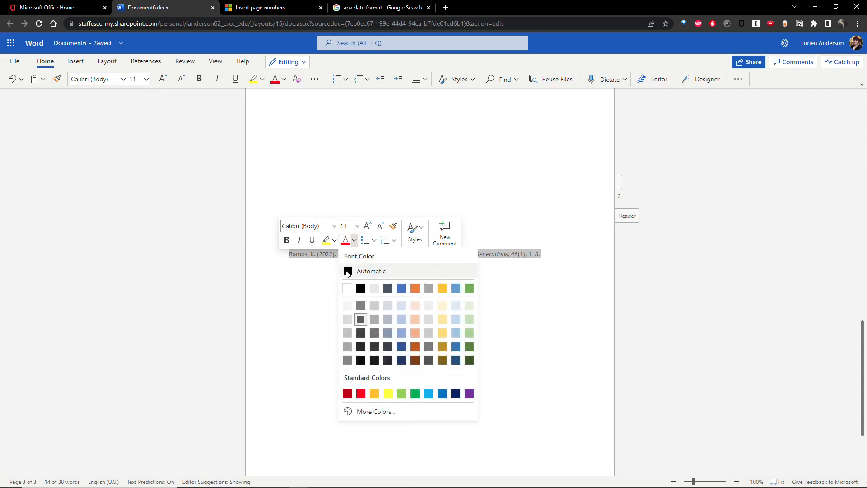
pyautogui.click(347, 271)
pyautogui.click(324, 267)
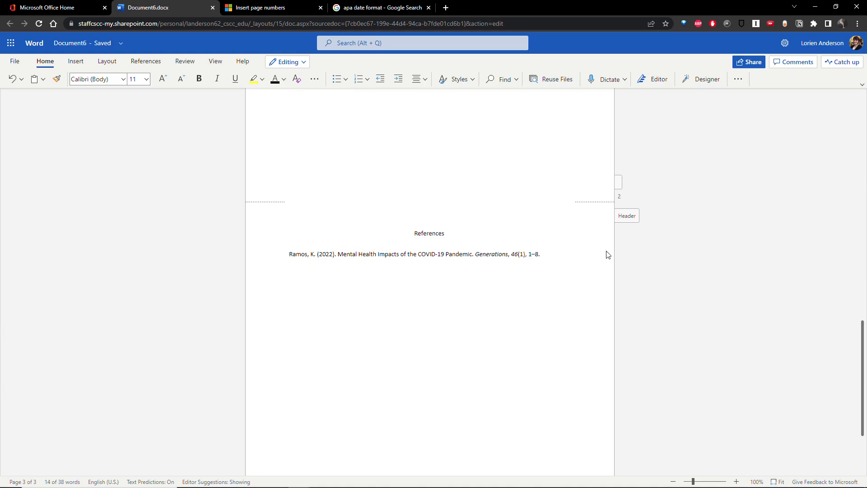
pyautogui.moveTo(547, 254); pyautogui.dragTo(288, 257)
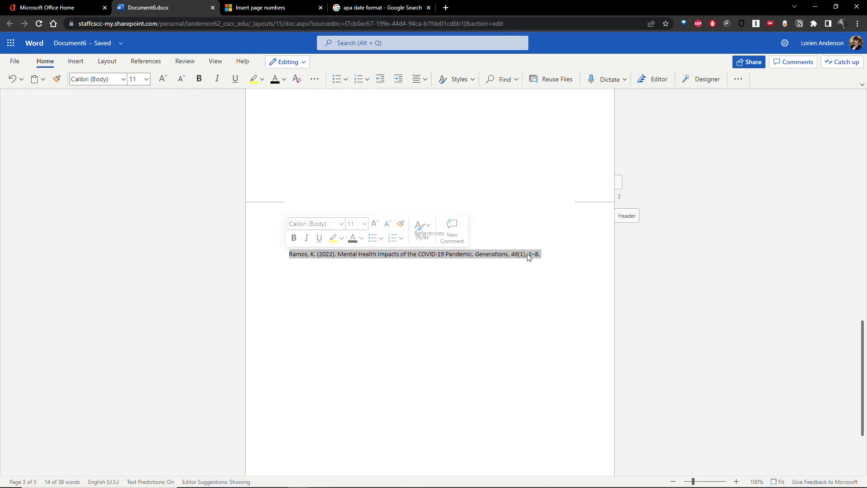
pyautogui.click(552, 254)
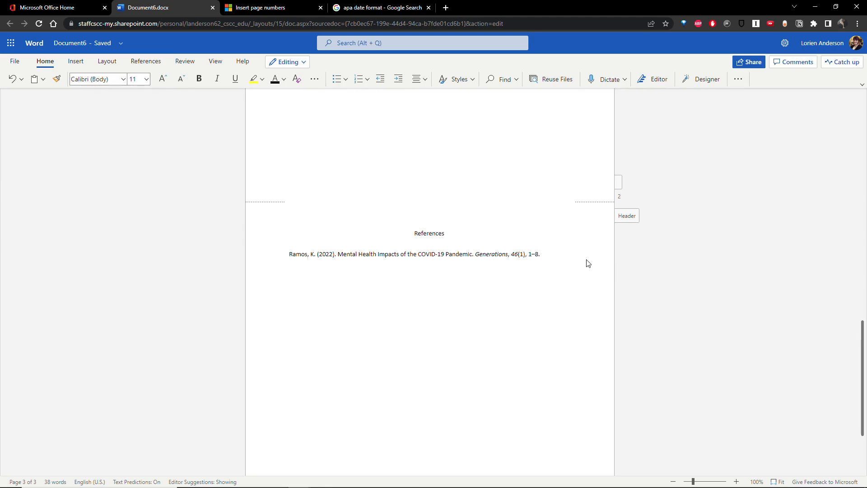
pyautogui.press('Return')
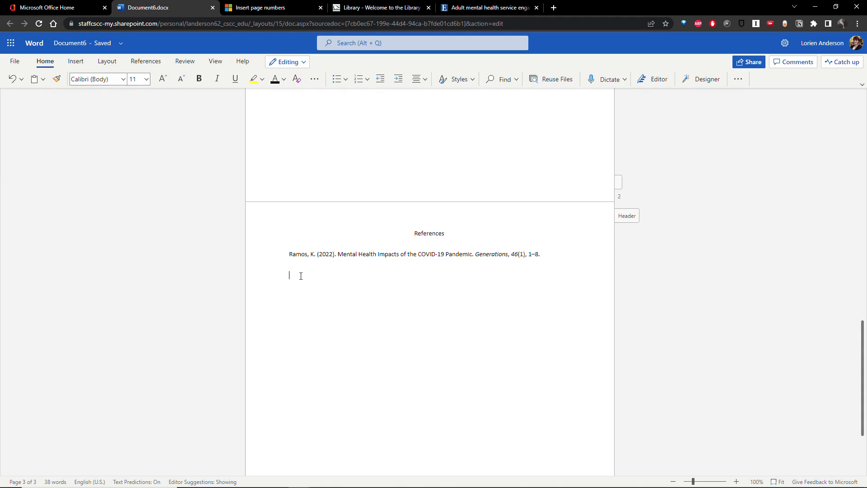
# Paste the Dunn et al. reference below Ramos and set it to Calibri 11.
pyautogui.write('Dunn, A., Startup, H., & Cartwright, H. S. (2022). Adult mental health service engagement with patients who are parents: Evidence from 15 English mental health trusts. British Journal of Clinical Psychology, 61(2), 335–348. https://doi.org/10.1111/bjc.12330')
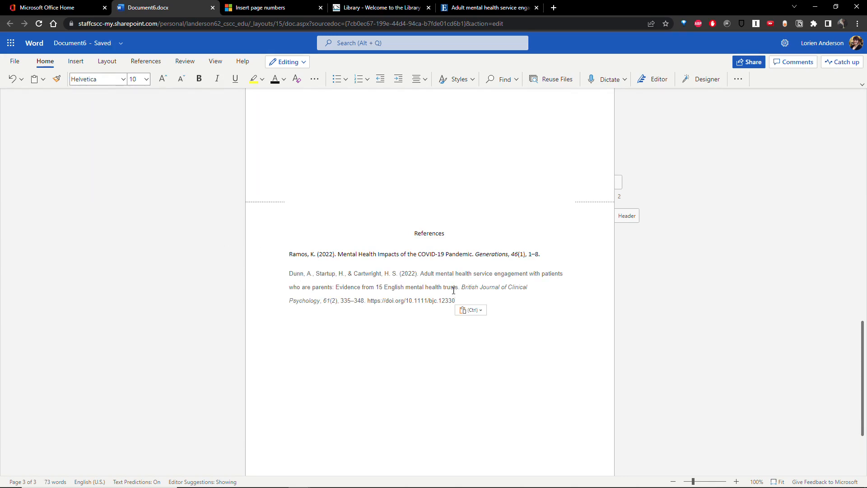
pyautogui.moveTo(456, 300); pyautogui.dragTo(238, 273)
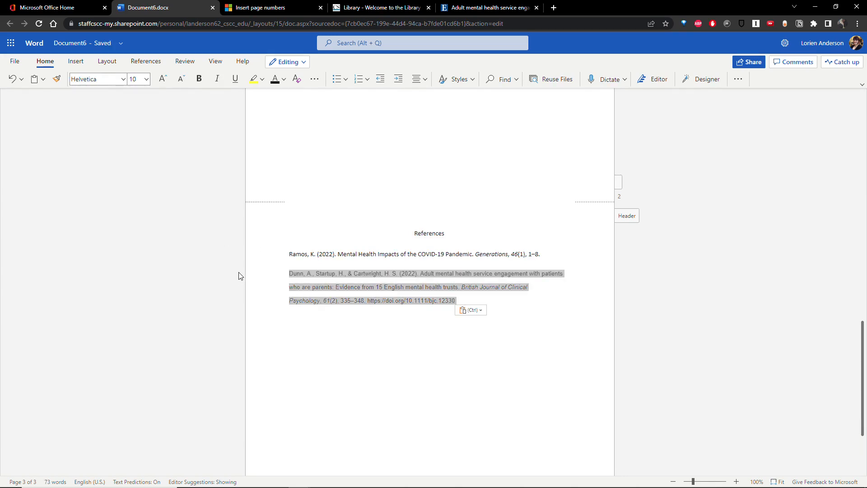
pyautogui.click(121, 79)
pyautogui.click(113, 124)
pyautogui.click(145, 80)
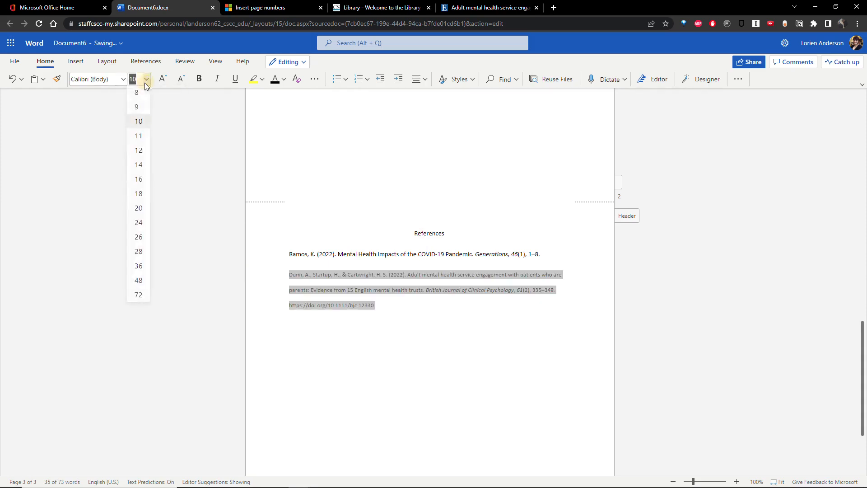
pyautogui.click(141, 142)
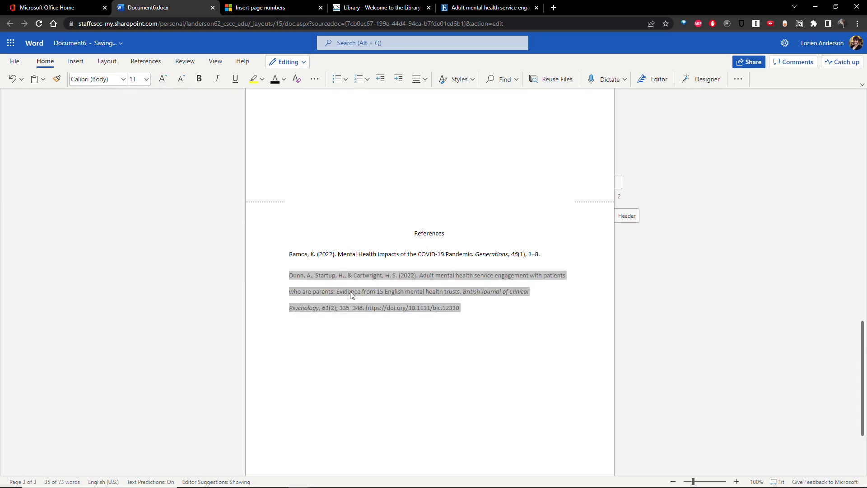
# Make the Dunn et al. reference text Automatic black.
pyautogui.click(353, 292)
pyautogui.moveTo(467, 310); pyautogui.dragTo(265, 275)
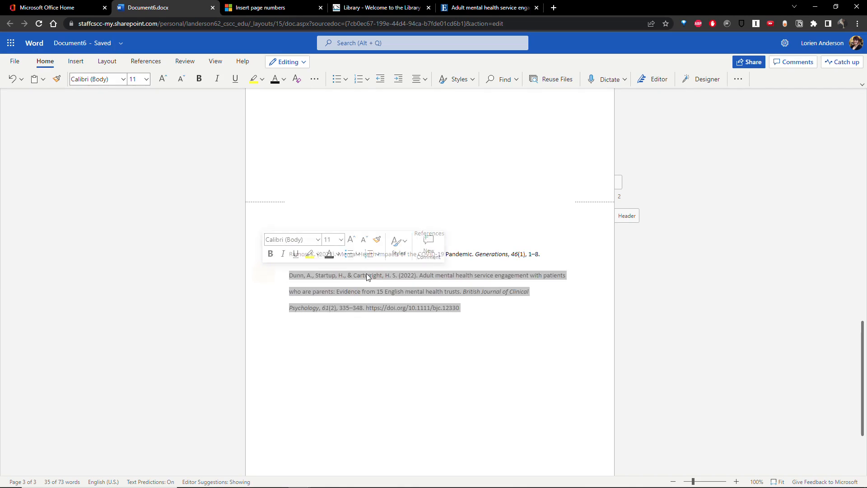
pyautogui.click(329, 253)
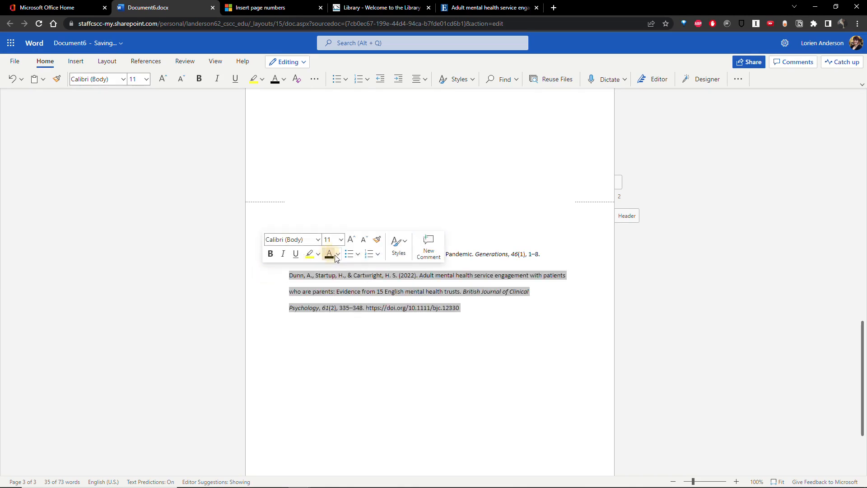
pyautogui.click(477, 311)
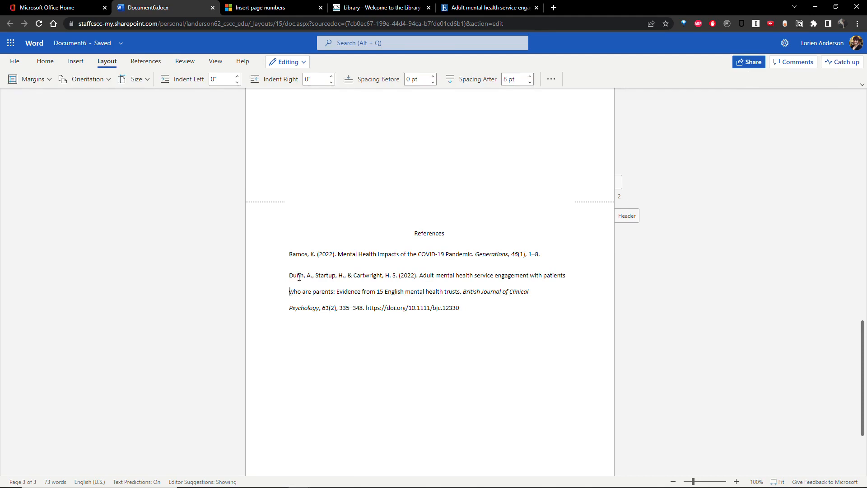
# Apply a Hanging special indent of 0.5" to the Dunn et al. reference in Paragraph settings.
pyautogui.click(300, 276)
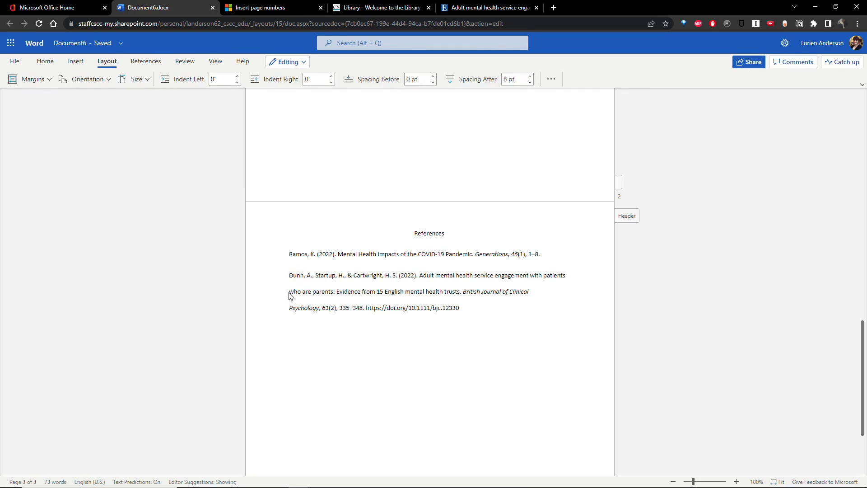
pyautogui.click(290, 292)
pyautogui.click(553, 81)
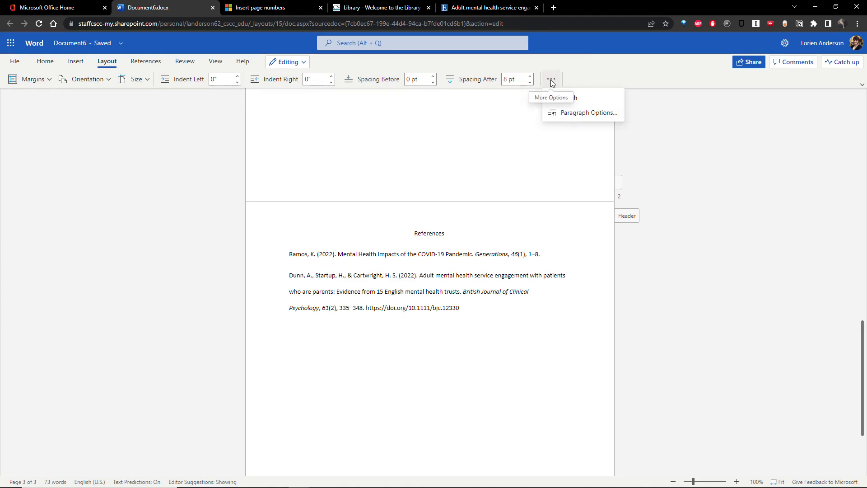
pyautogui.click(592, 113)
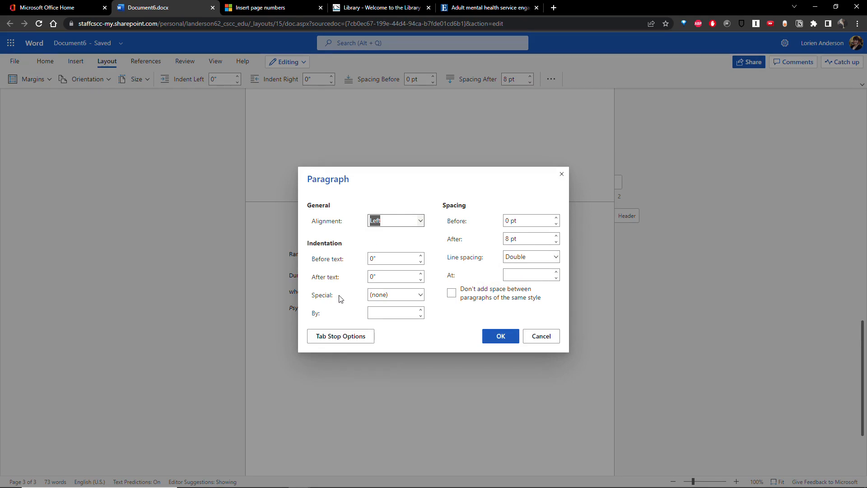
pyautogui.click(419, 294)
pyautogui.click(395, 342)
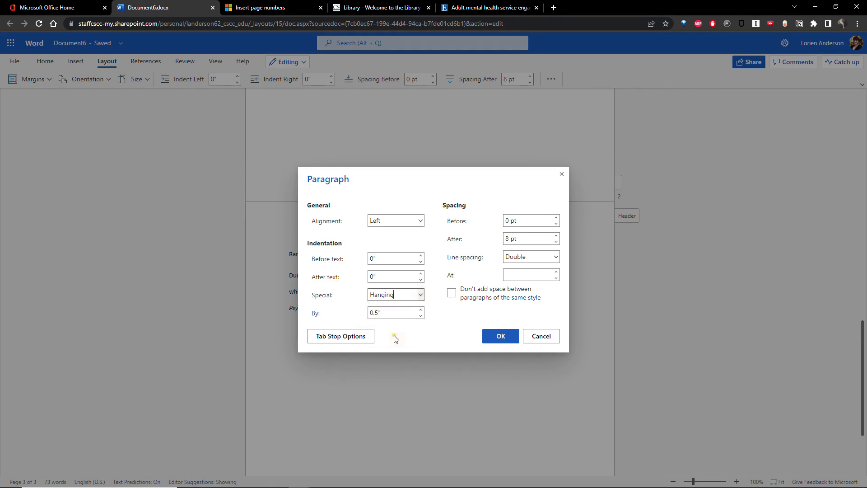
pyautogui.click(501, 337)
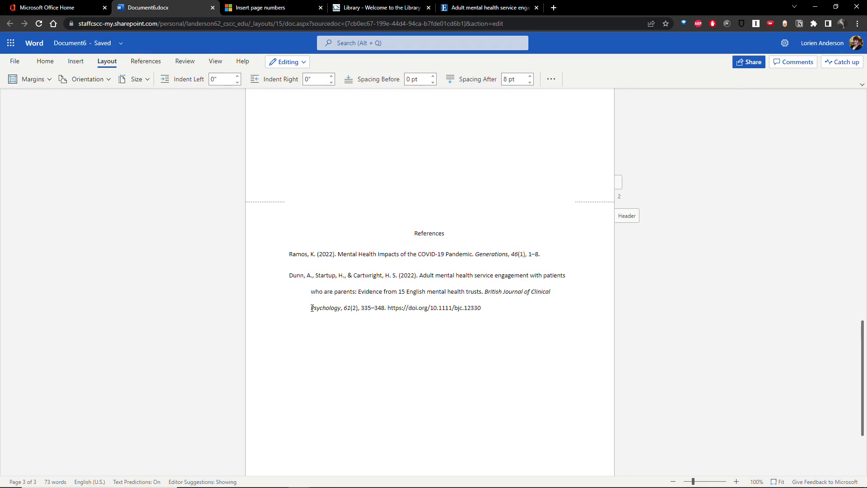
pyautogui.click(498, 312)
# End the Dunn DOI line so it becomes a live link, and paste the Ramos reference beneath Dunn.
pyautogui.press('Return')
pyautogui.moveTo(540, 254); pyautogui.dragTo(286, 263)
pyautogui.hotkey('ctrl', 'c')
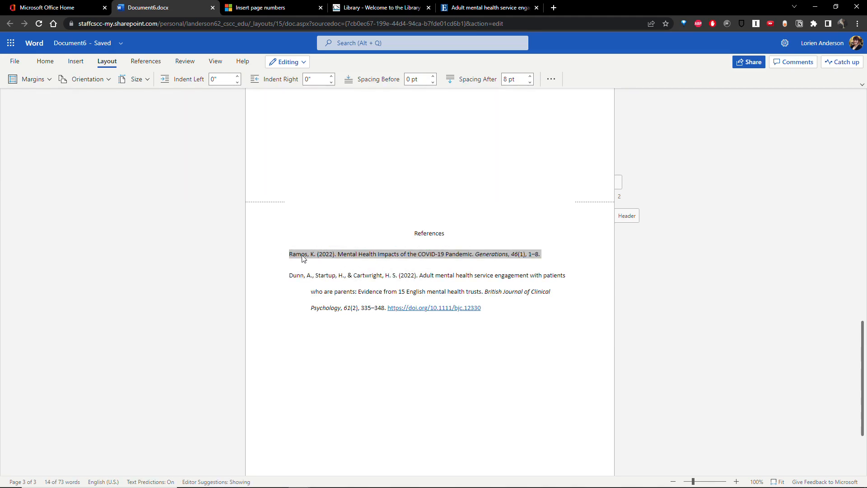
pyautogui.click(305, 330)
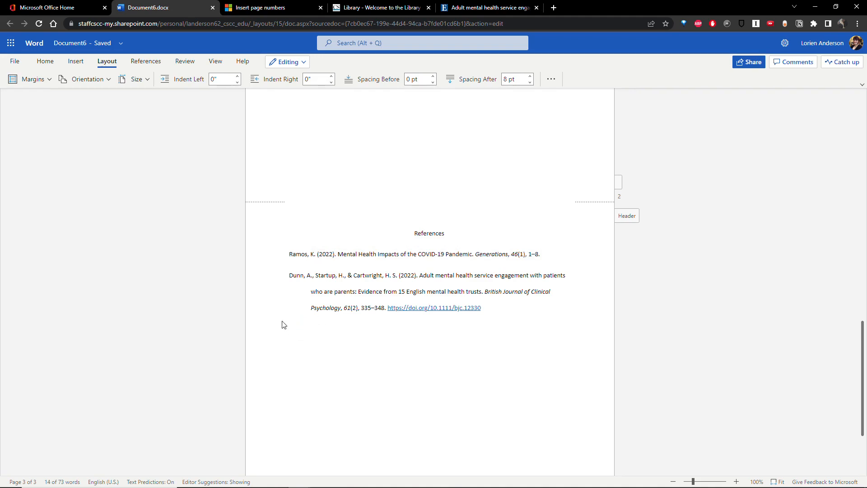
pyautogui.hotkey('ctrl', 'v')
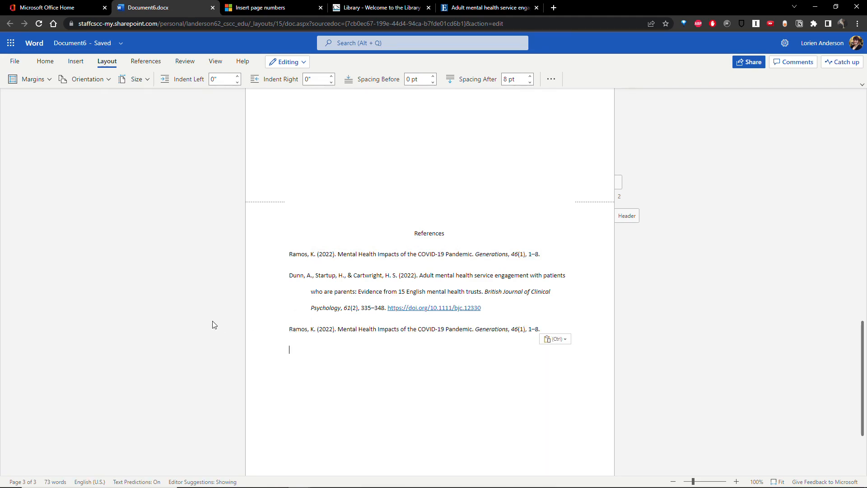
# Delete the original Ramos line above Dunn and review the reordered References page.
pyautogui.click(282, 259)
pyautogui.press('BackSpace')
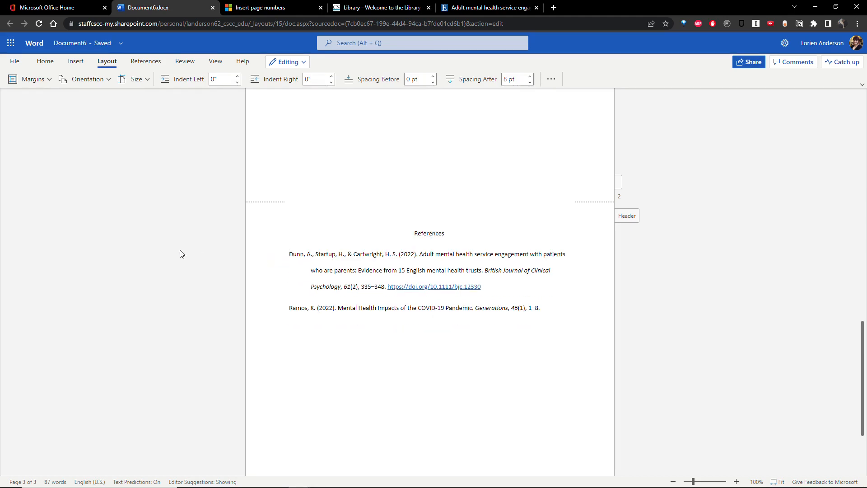
pyautogui.scroll(-2, 214, 264)
pyautogui.scroll(-1, 213, 262)
pyautogui.scroll(3, 194, 207)
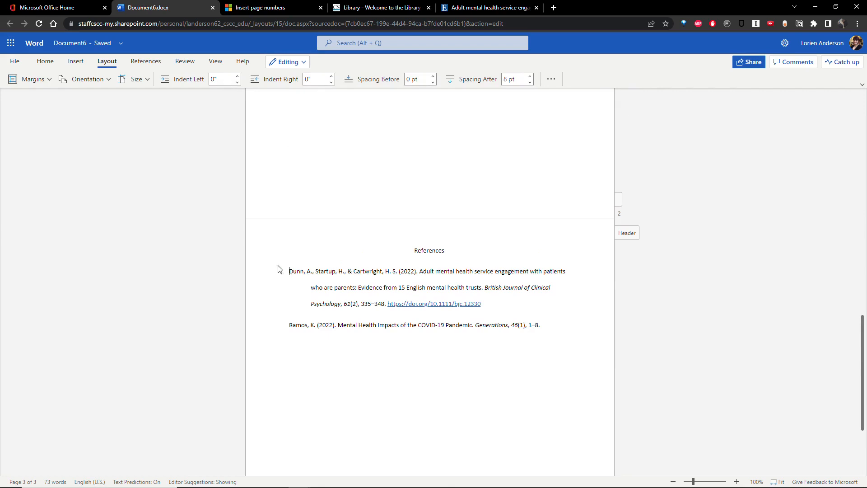
pyautogui.scroll(1, 233, 257)
pyautogui.scroll(18, 231, 258)
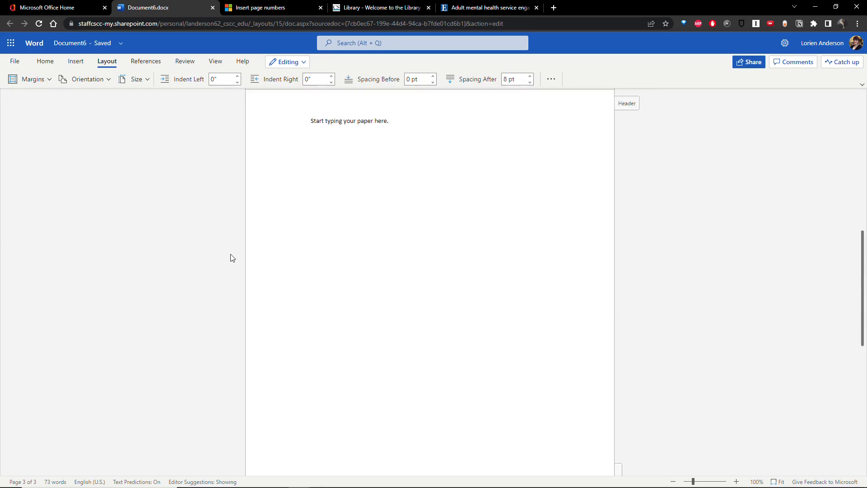